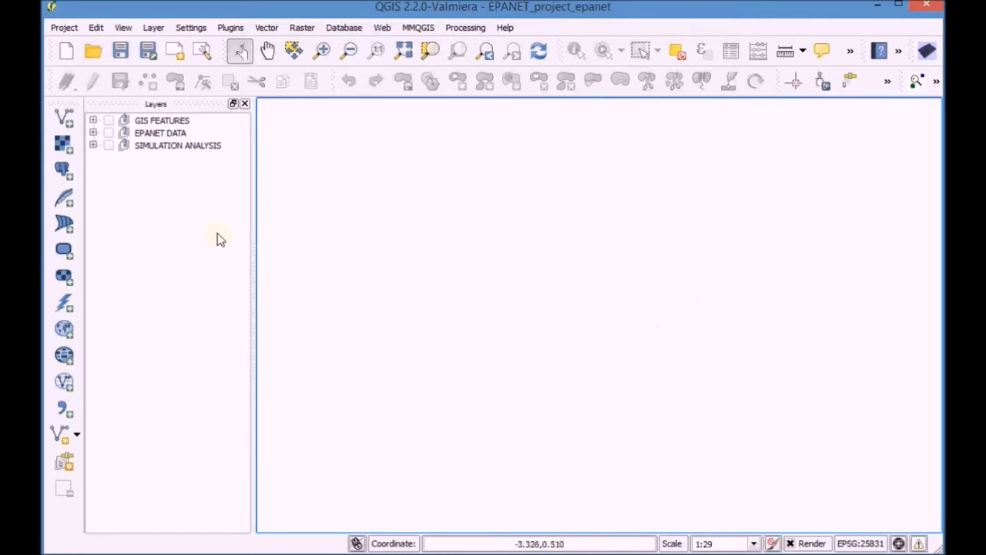
- Browse to Giswater_exercise/WS-2/Data/Basemap and pick topographic_full.shp as the vector dataset
left_click(65, 126)
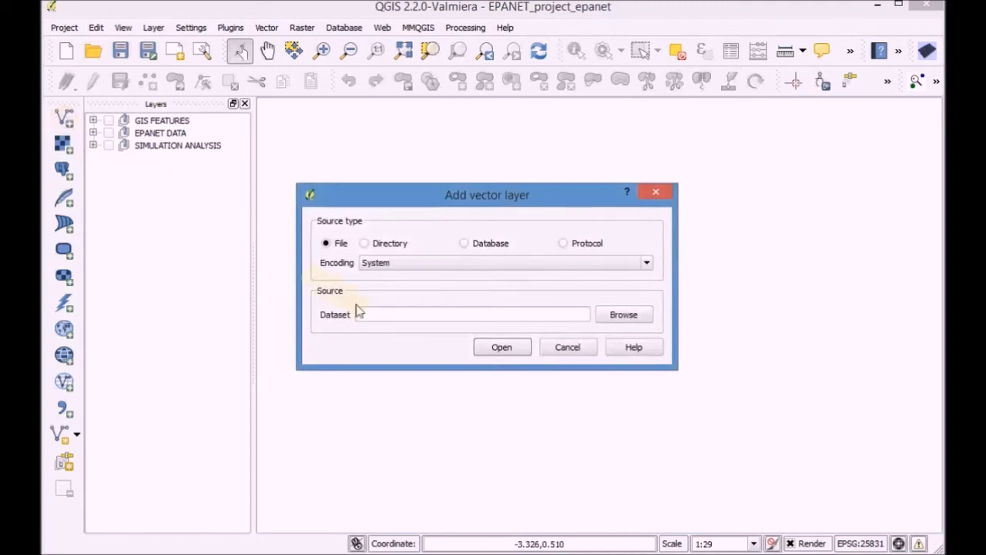
left_click(369, 313)
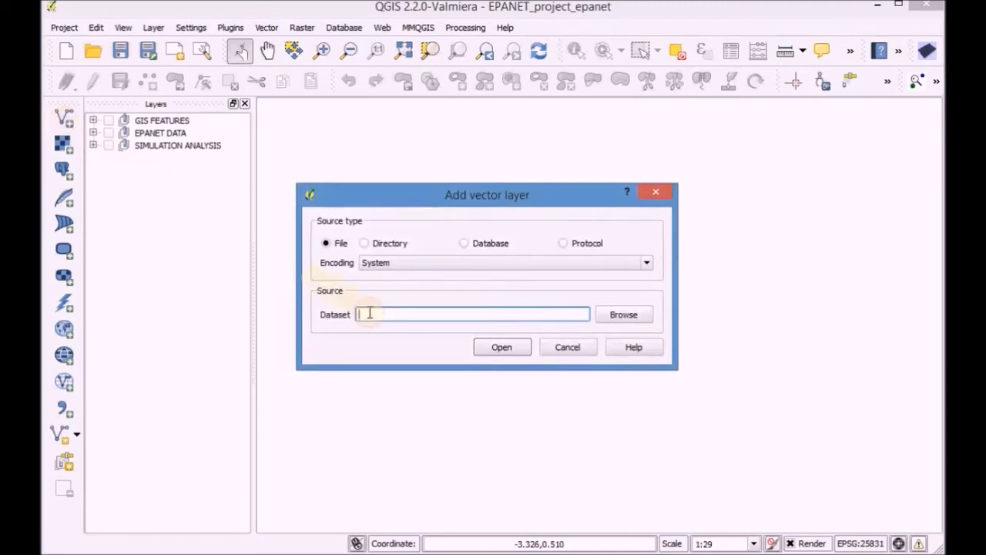
left_click(621, 316)
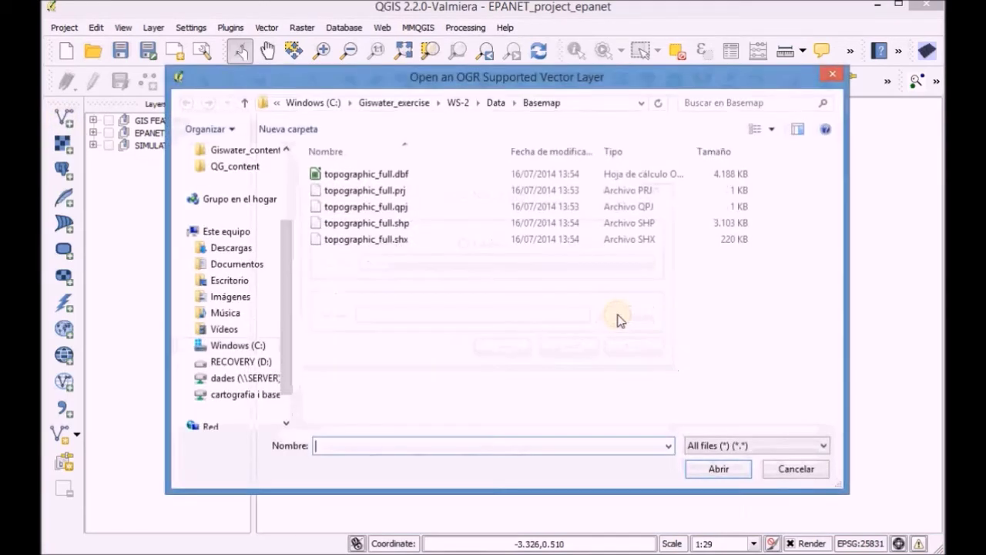
left_click(416, 104)
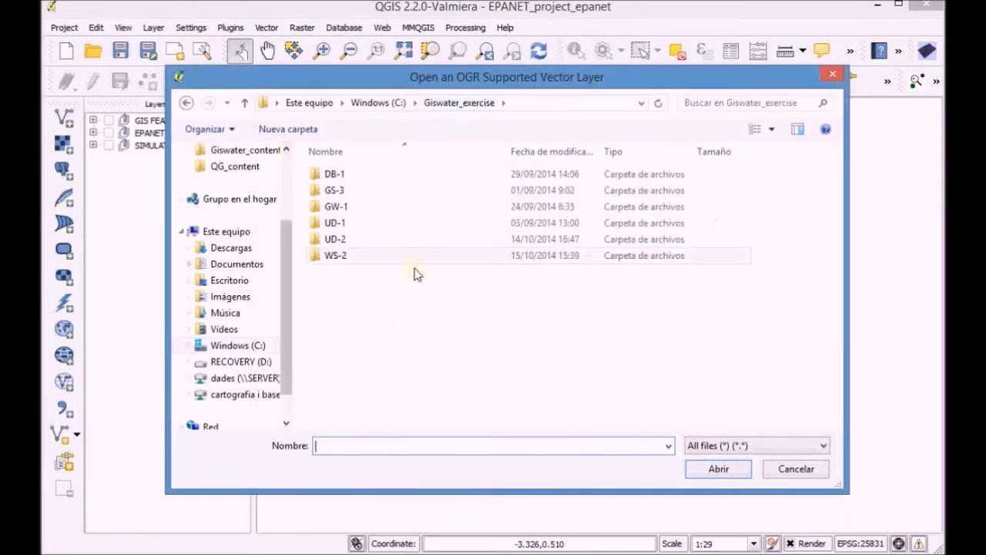
double_click(355, 256)
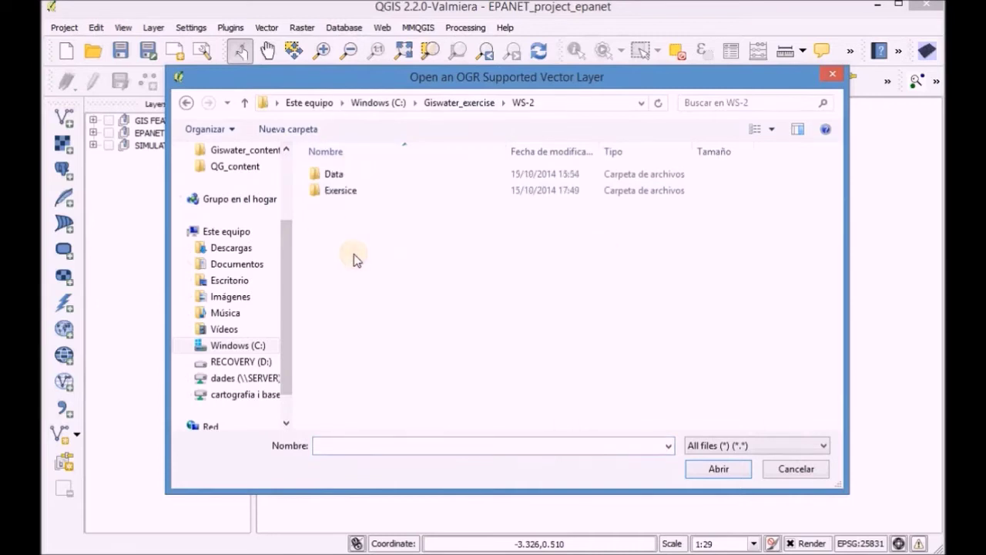
double_click(347, 176)
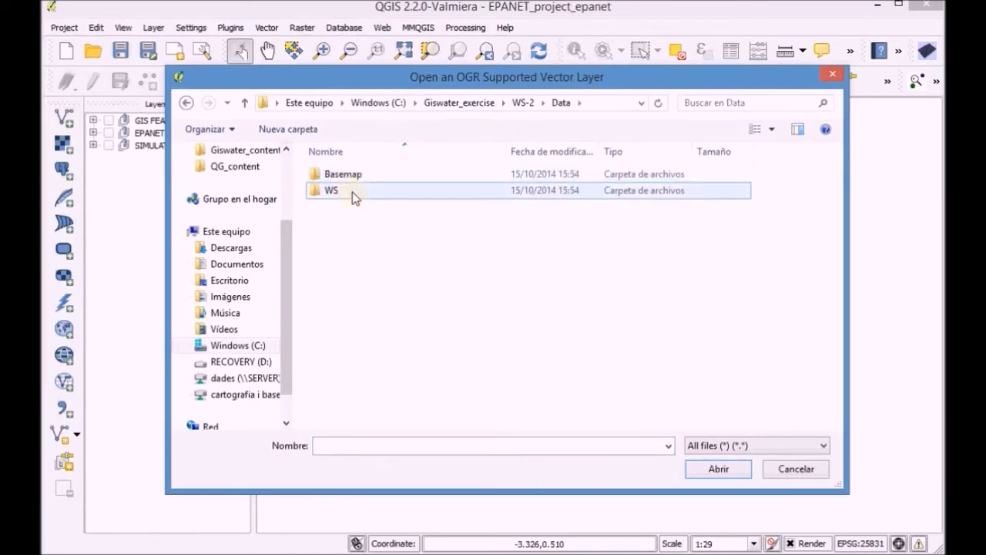
double_click(356, 177)
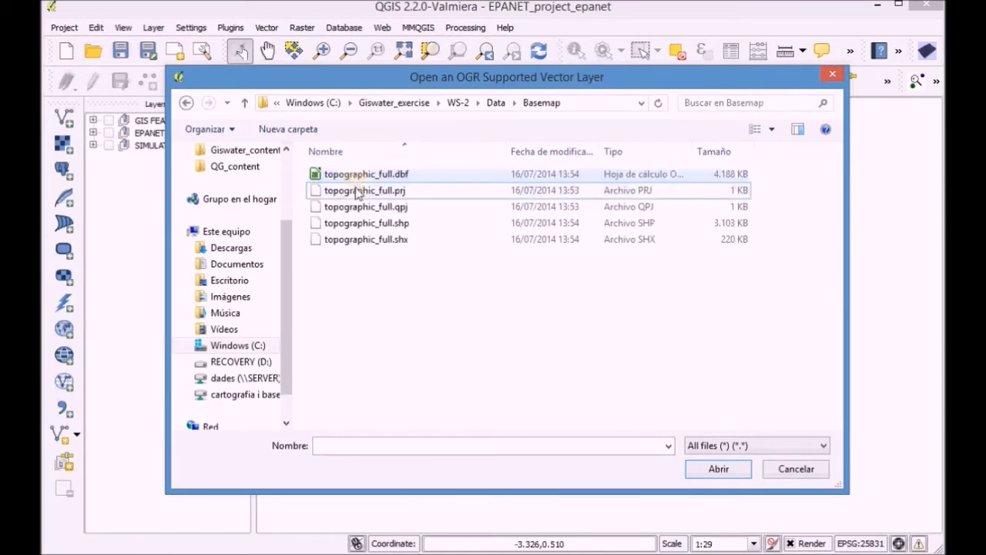
left_click(356, 225)
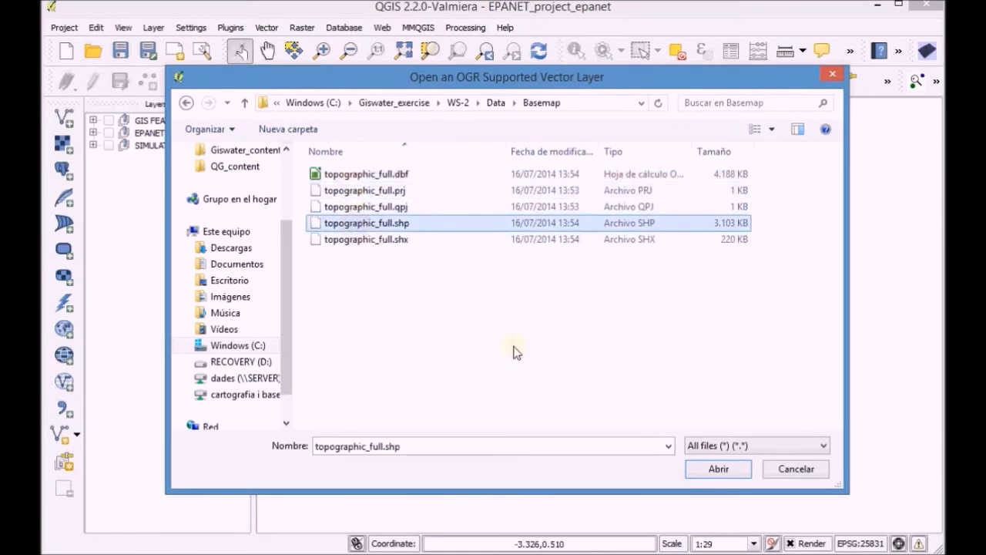
- Add topographic_full.shp as a layer and zoom the map to its extent
left_click(715, 468)
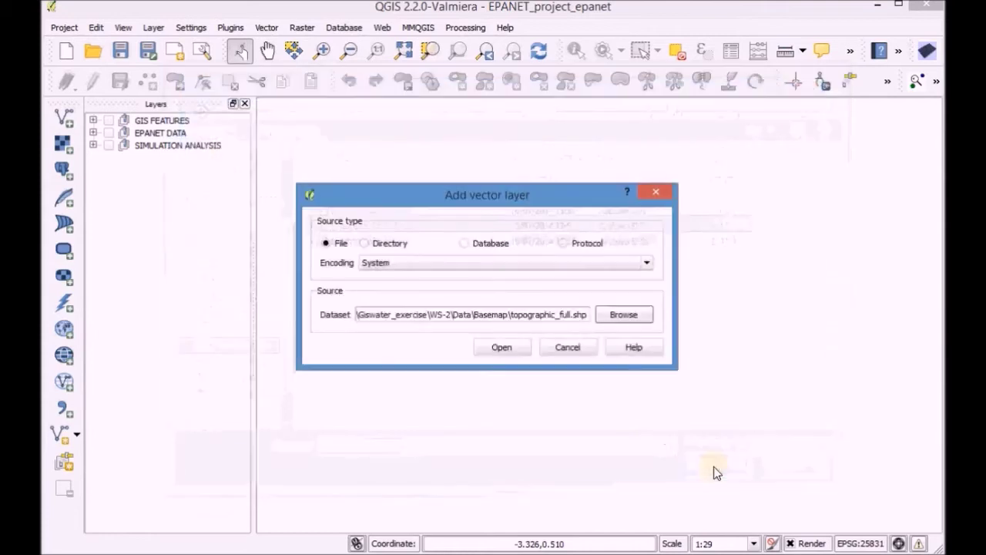
left_click(499, 349)
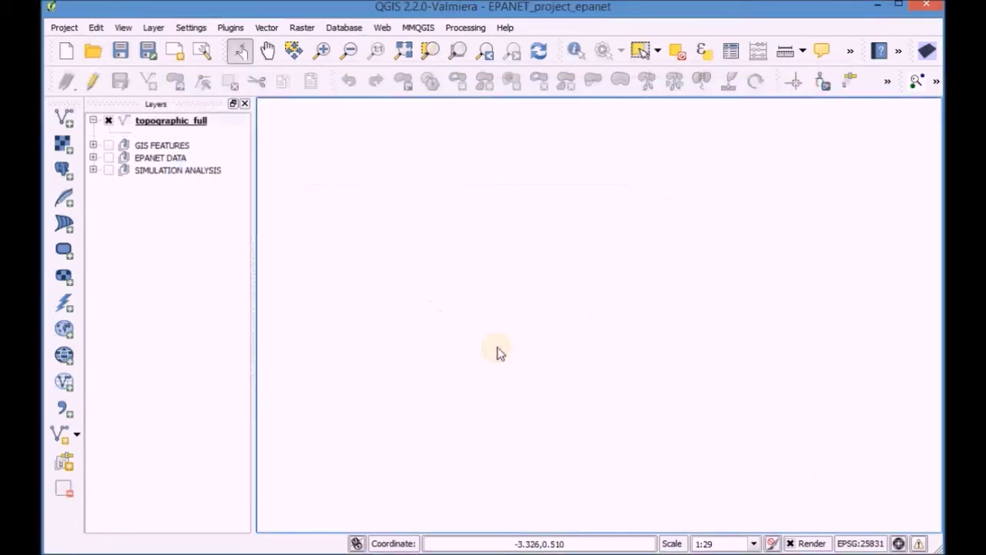
left_click(168, 124)
right_click(168, 127)
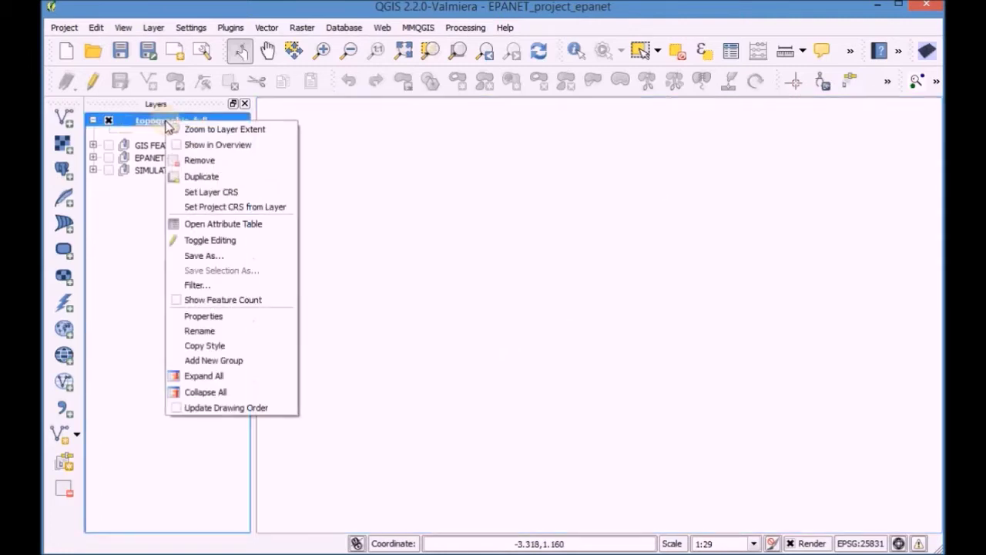
left_click(218, 132)
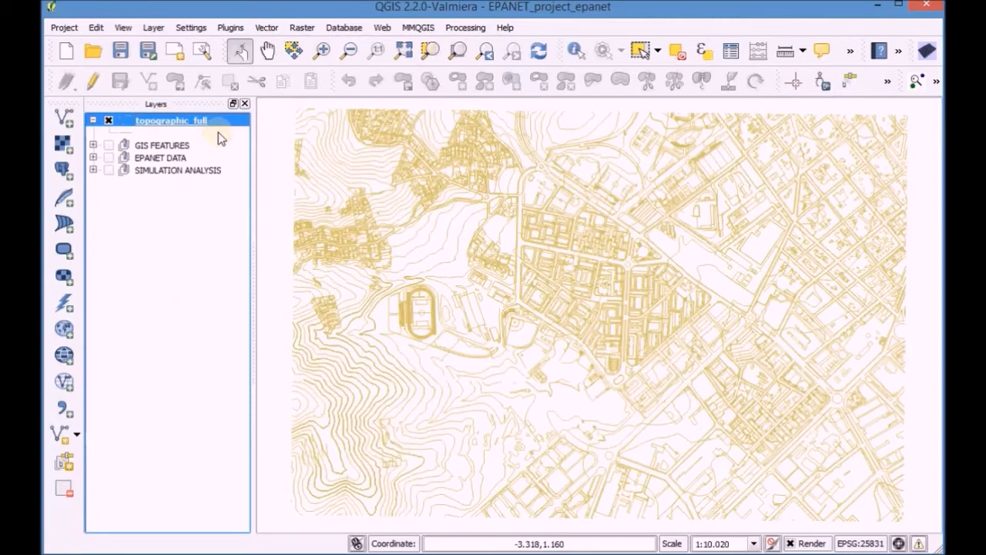
- Set the topographic_full simple line colour to grey with value 130 (RGB 130, 130, 130)
double_click(130, 135)
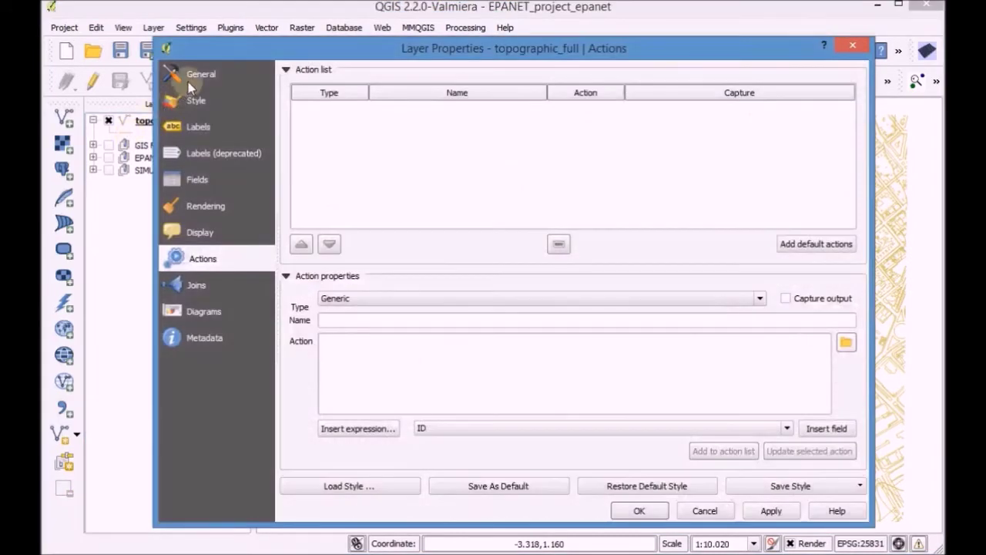
left_click(187, 109)
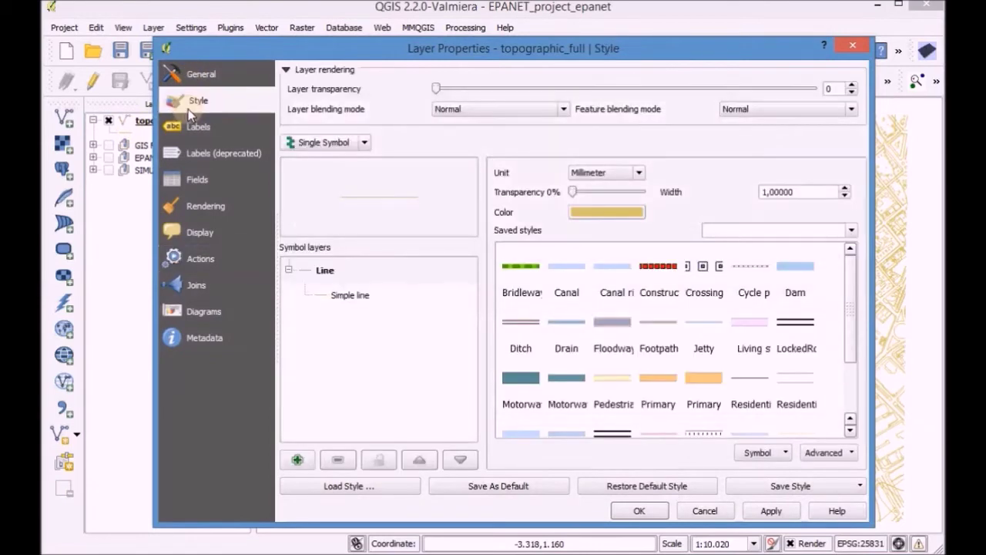
left_click(346, 296)
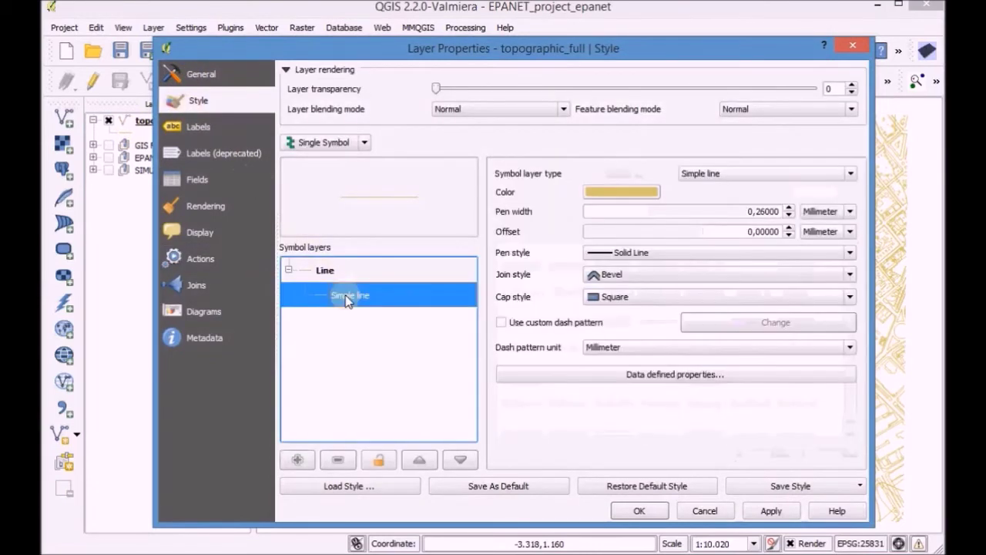
left_click(632, 195)
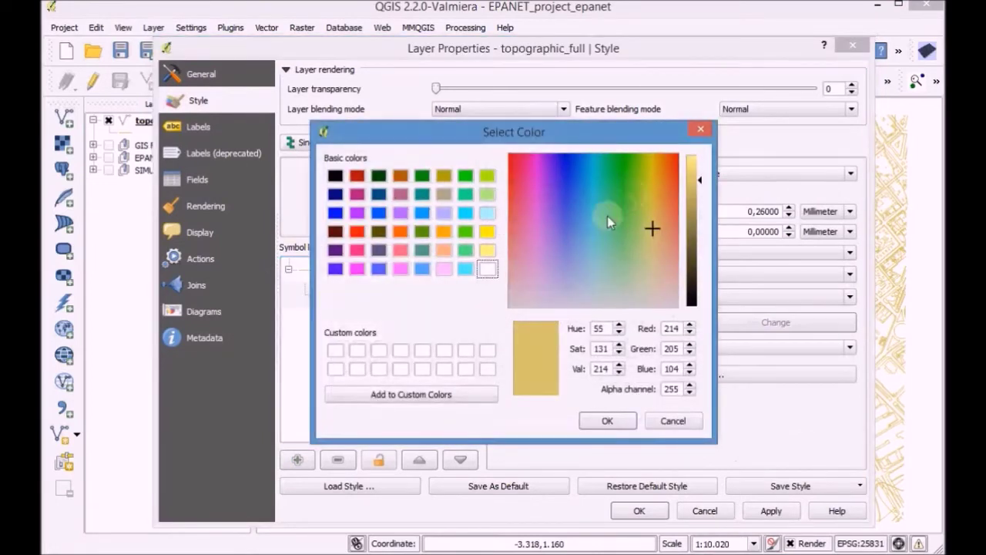
left_click(486, 270)
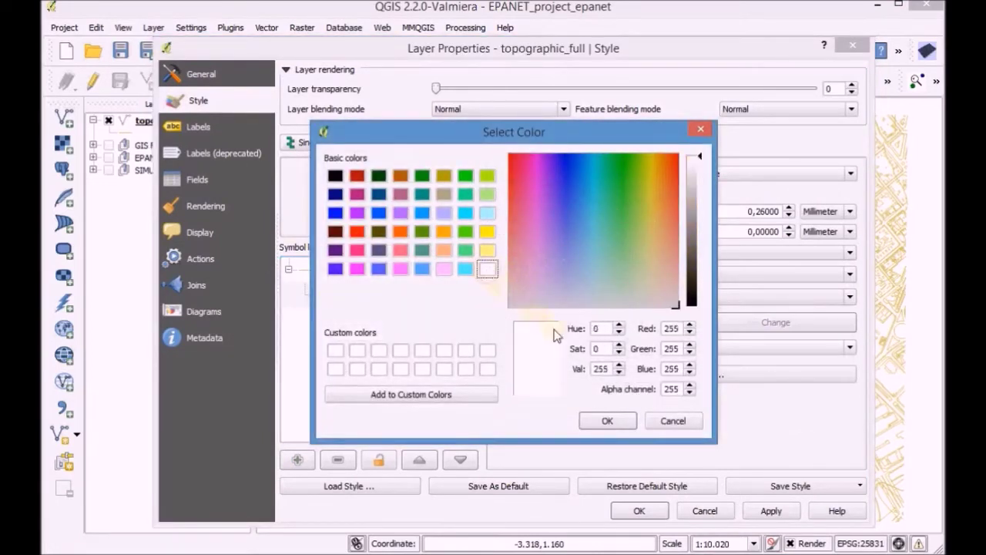
double_click(609, 369)
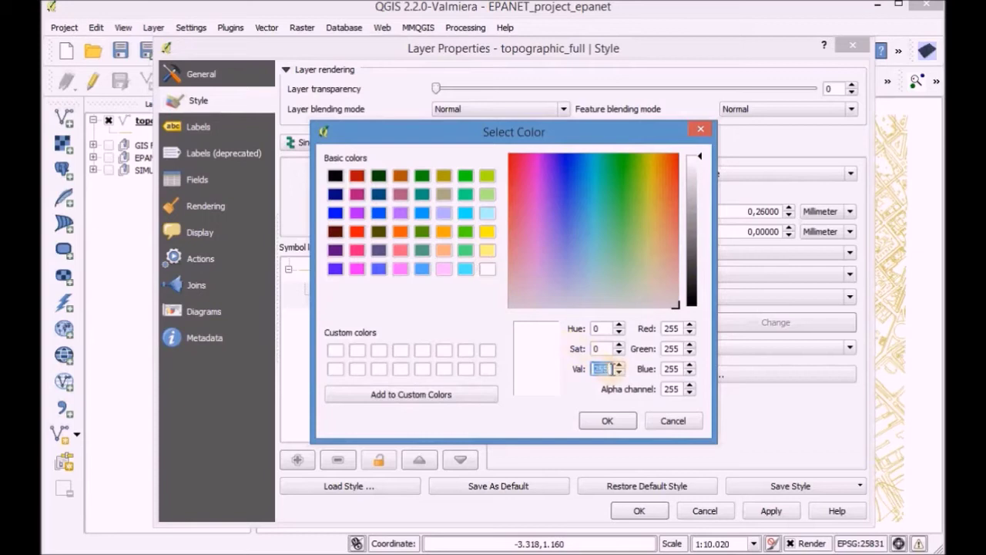
type("130")
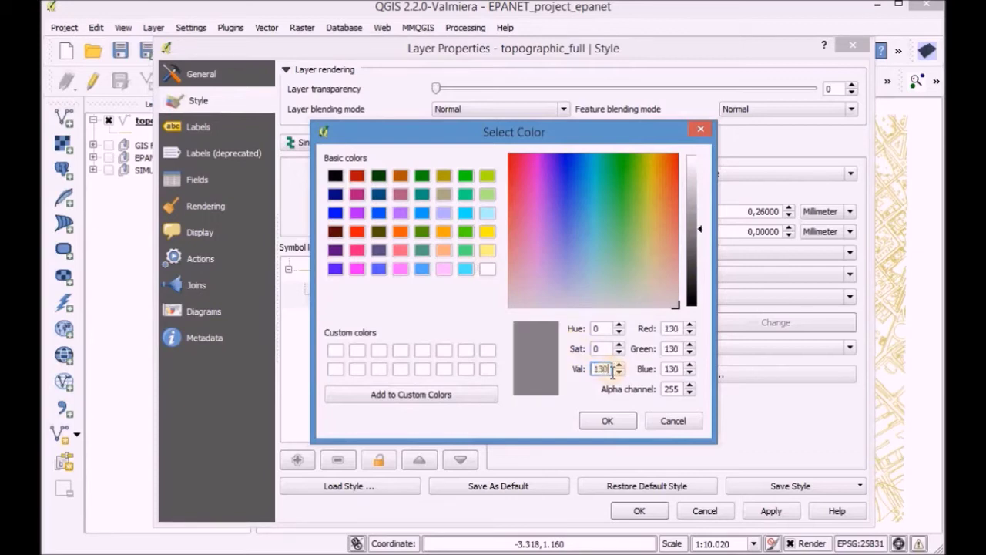
left_click(621, 420)
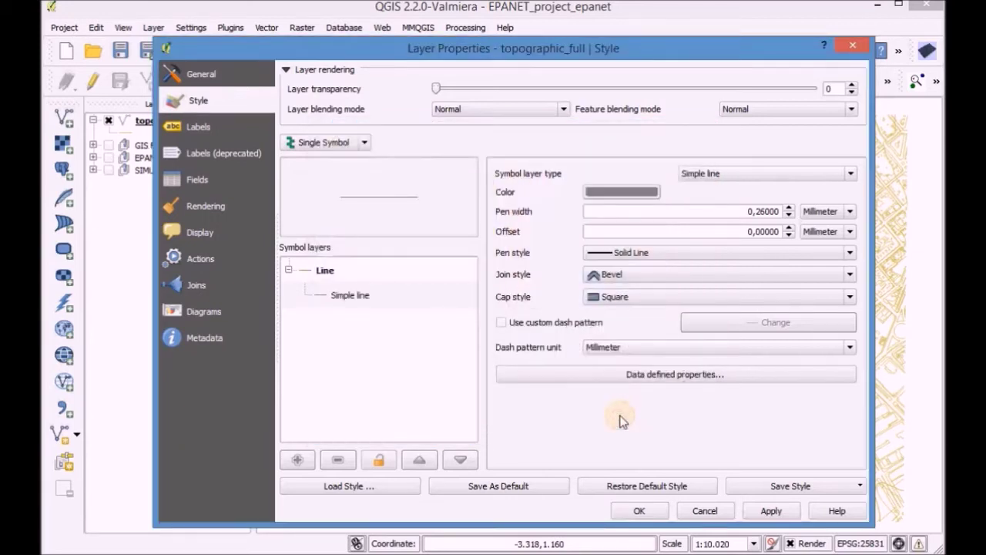
- Apply the grey basemap style, then browse to the WS-2/Data/WS folder for network data
left_click(638, 513)
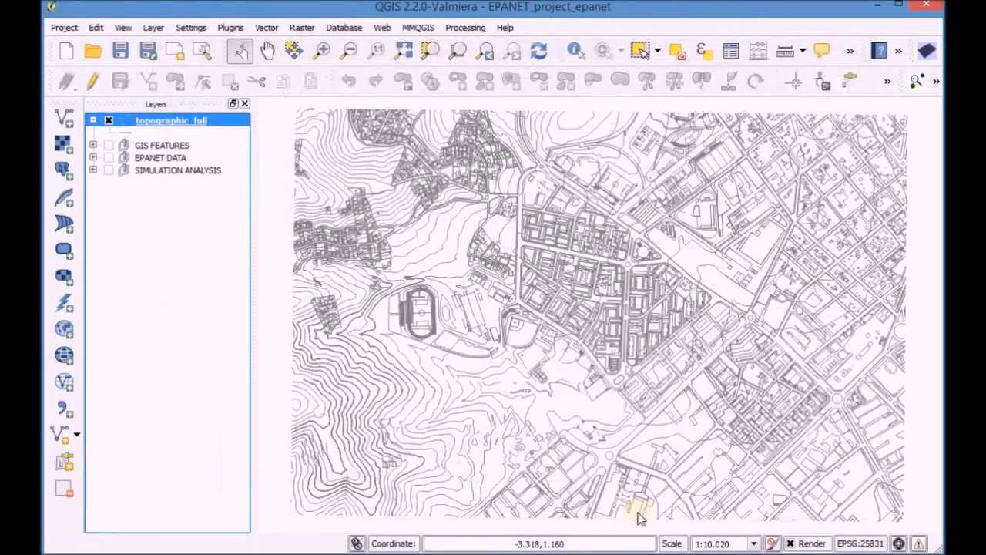
left_click(75, 124)
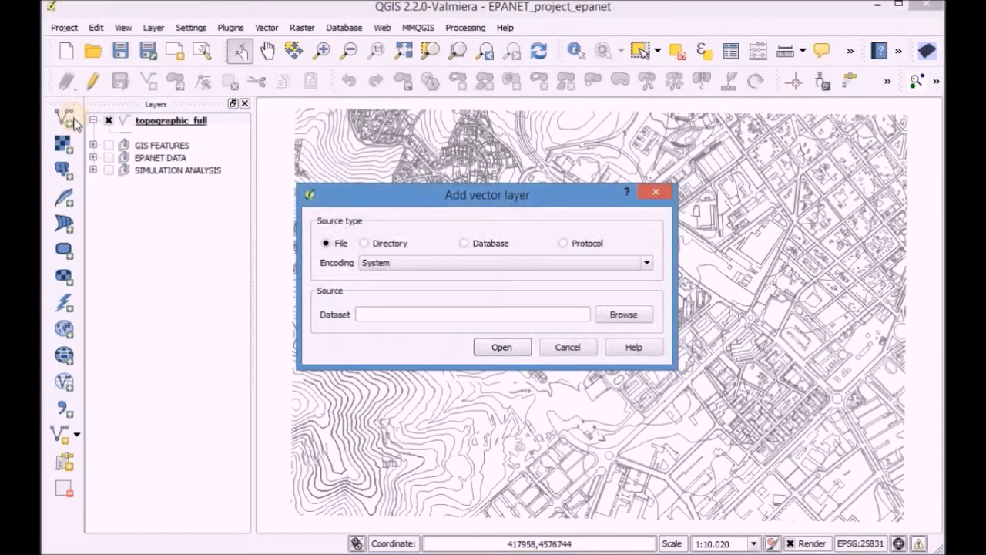
left_click(621, 316)
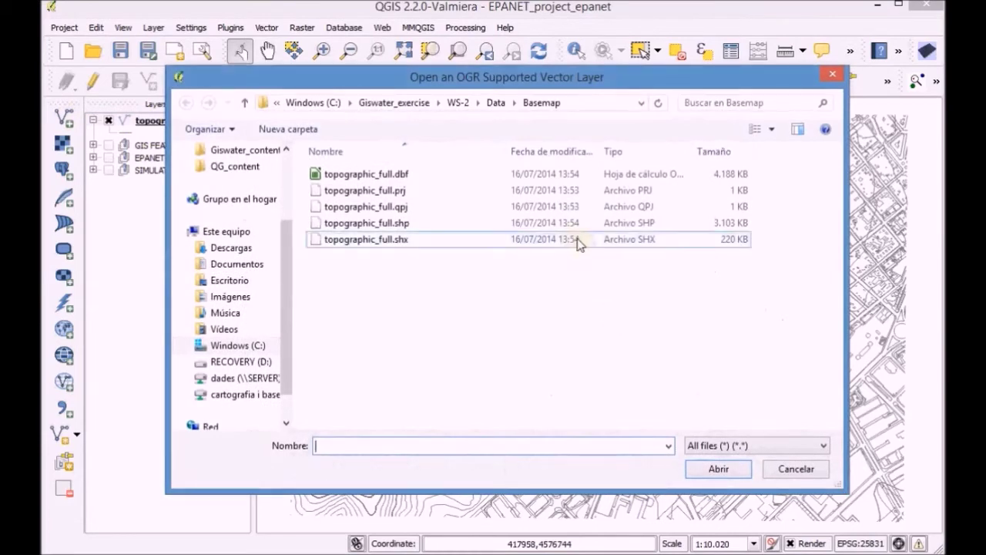
left_click(497, 103)
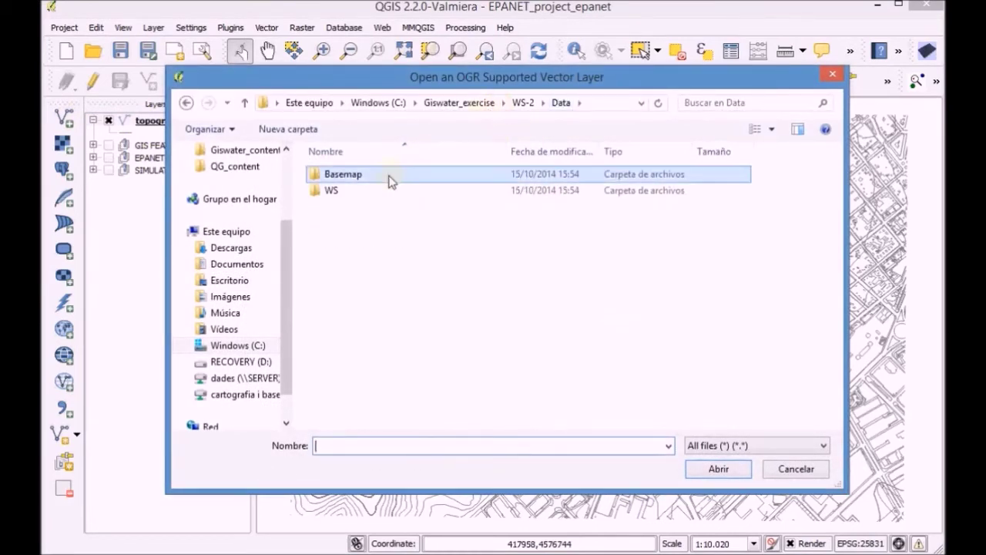
double_click(365, 193)
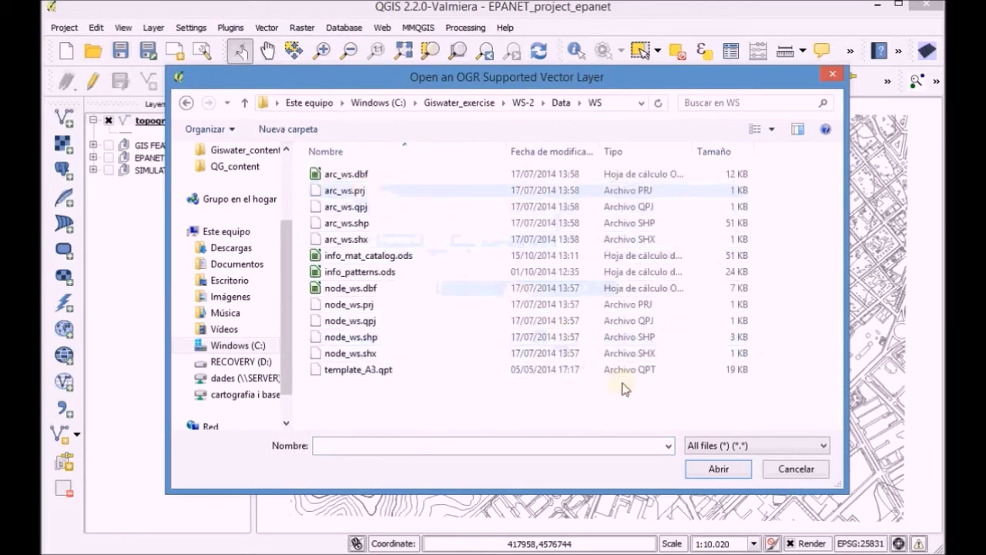
- Filter to ESRI Shapefiles, select arc_ws.shp and node_ws.shp, and load both as layers
left_click(719, 446)
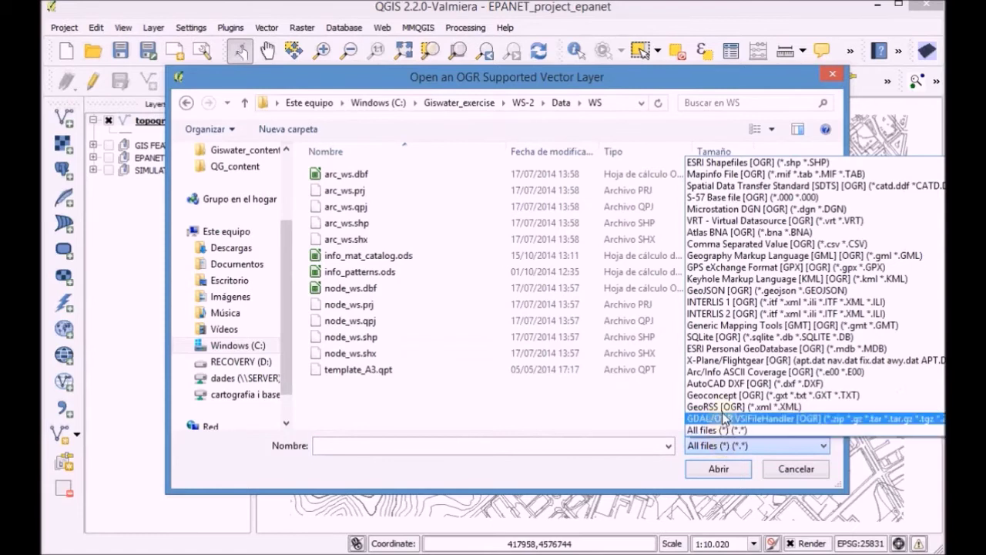
left_click(715, 163)
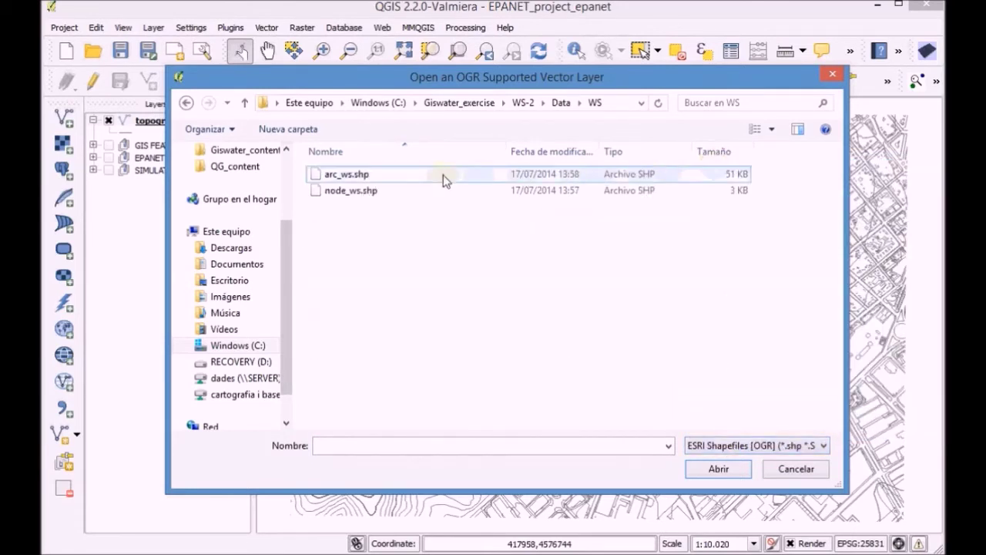
left_click(375, 178)
left_click(376, 191, "shift")
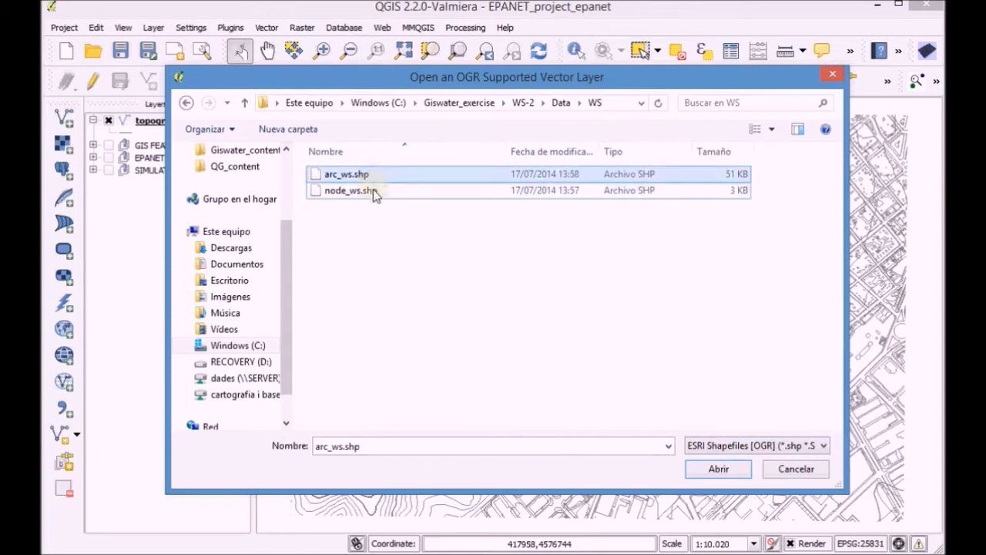
left_click(376, 190, "shift")
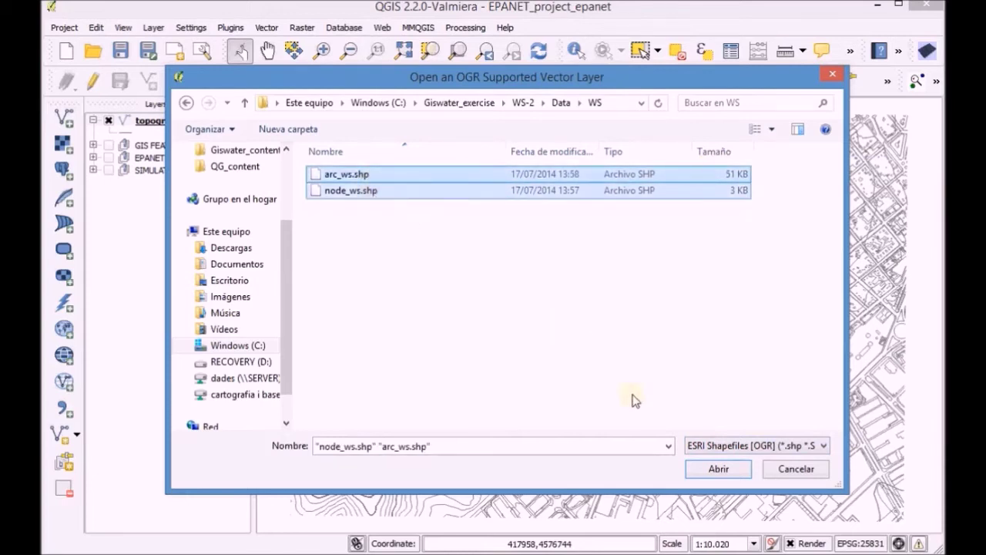
left_click(718, 470)
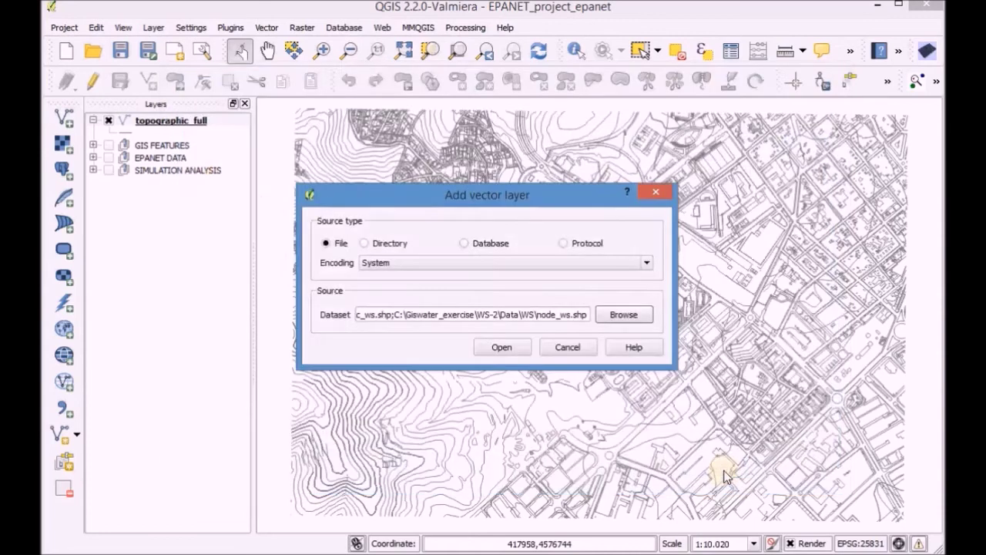
left_click(501, 348)
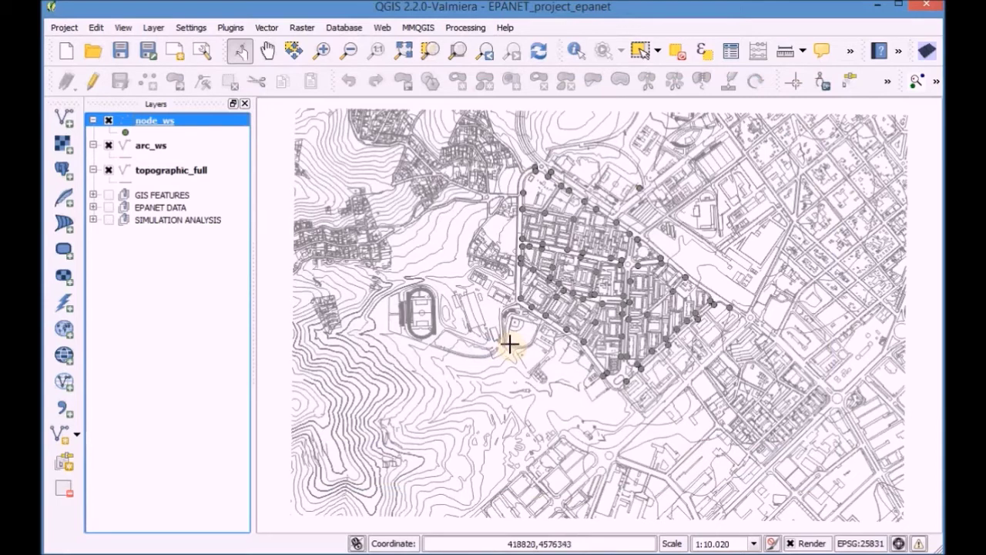
- Give node_ws simple markers a dark blue (RGB 0, 0, 127) fill and size 1
double_click(126, 135)
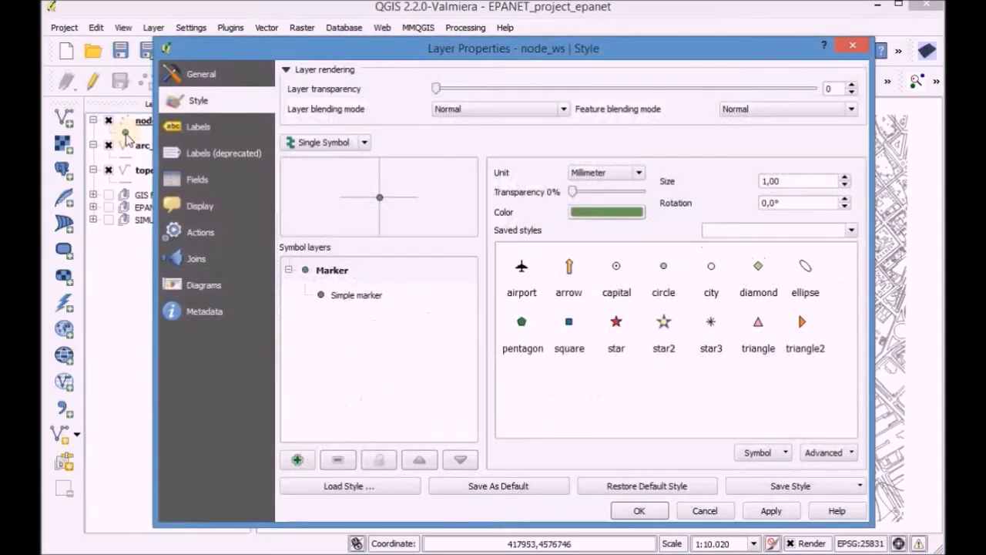
left_click(356, 297)
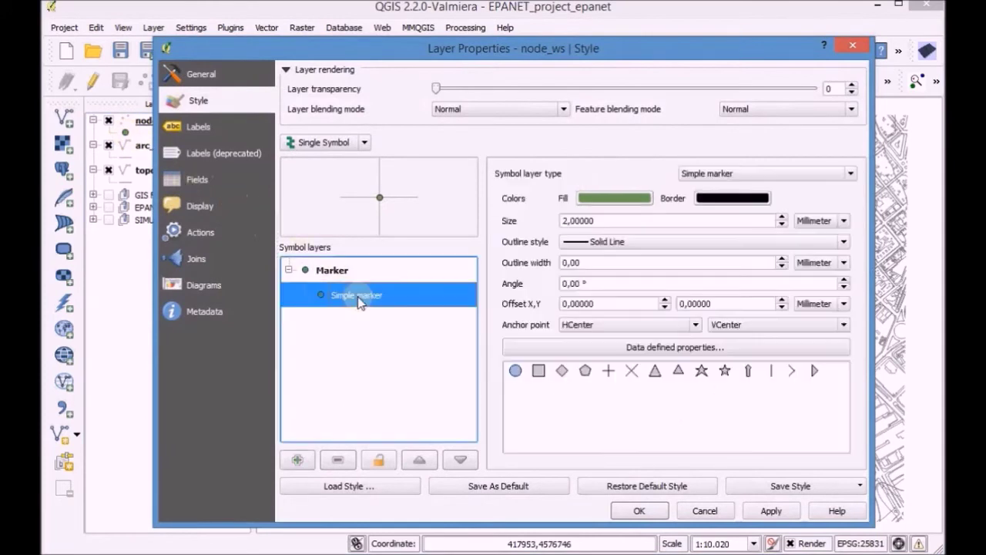
left_click(624, 198)
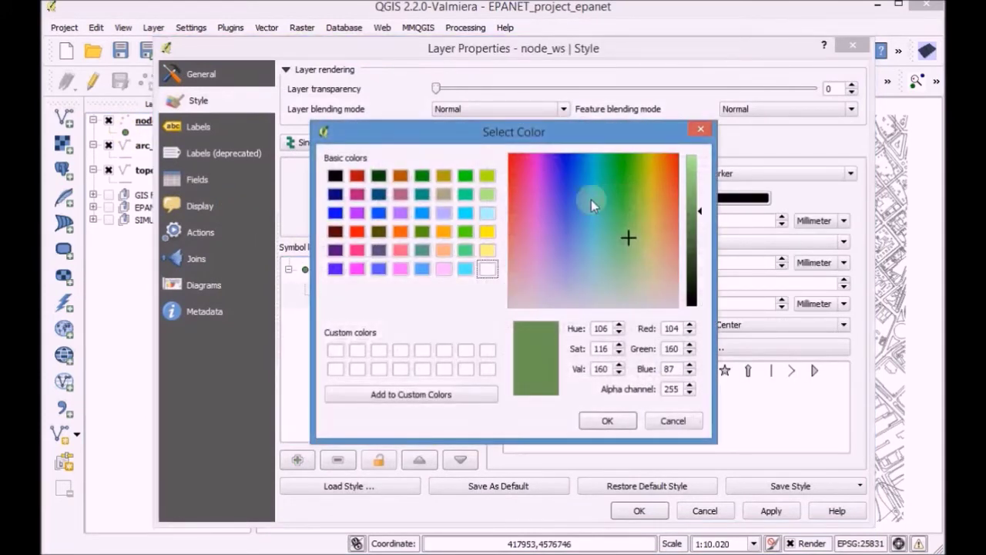
left_click(336, 194)
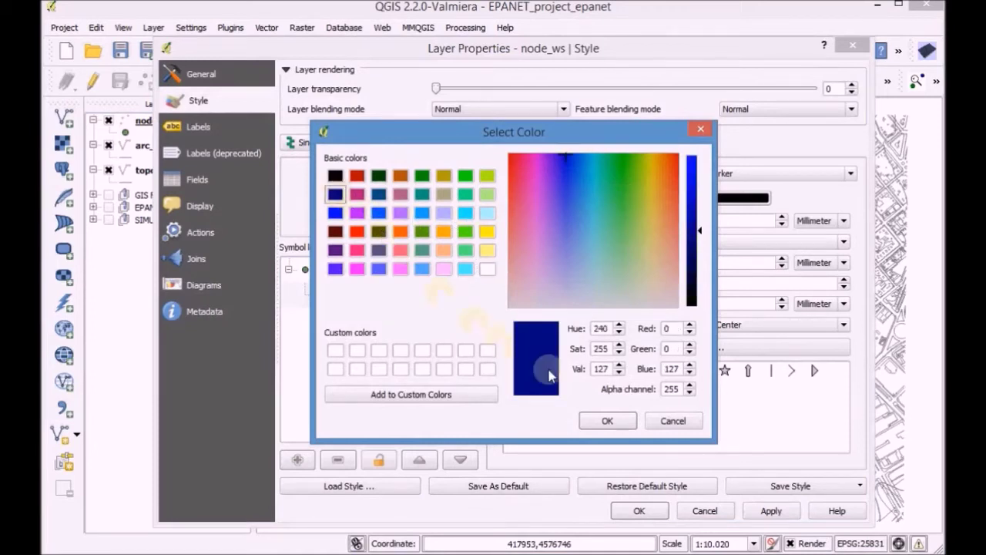
left_click(606, 421)
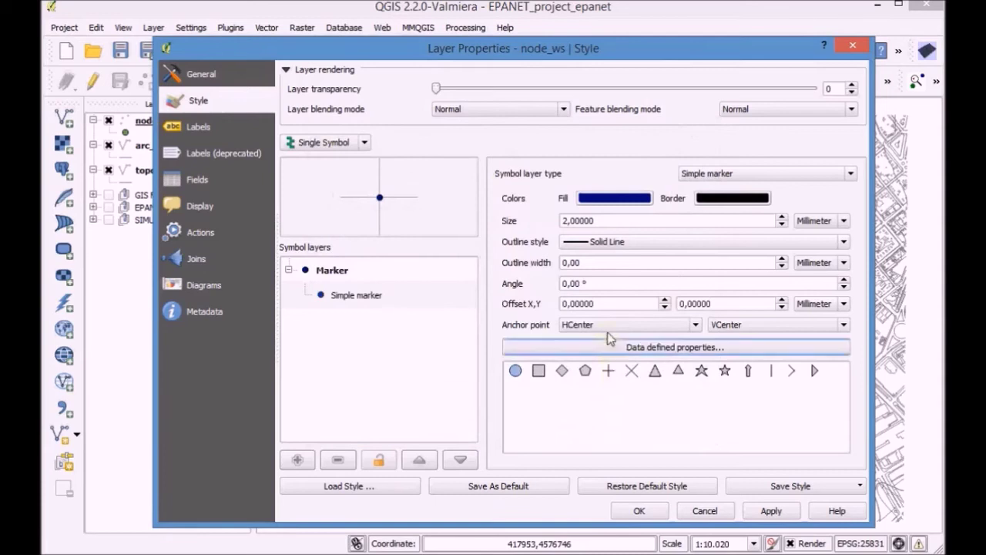
left_click_drag(609, 218, 556, 210)
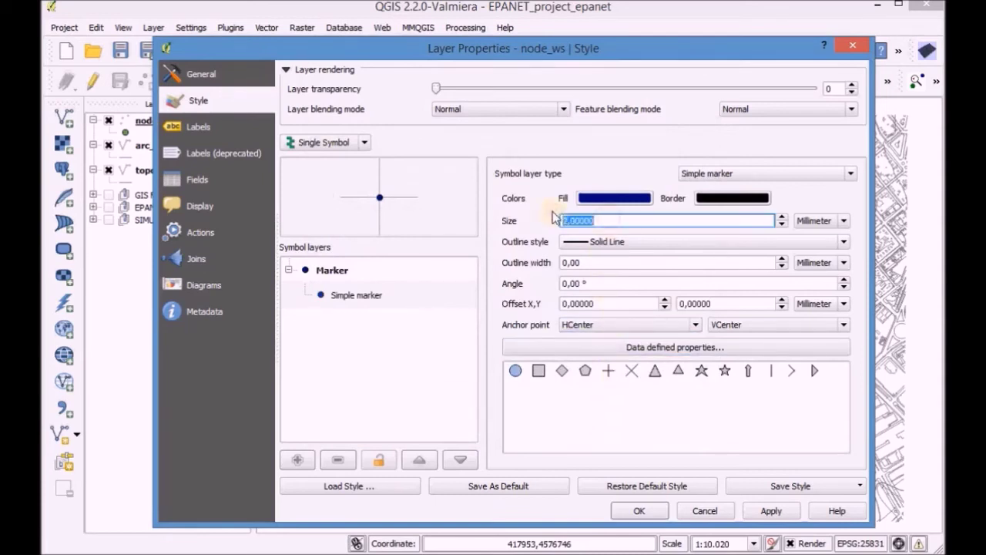
type("1,6")
left_click(643, 512)
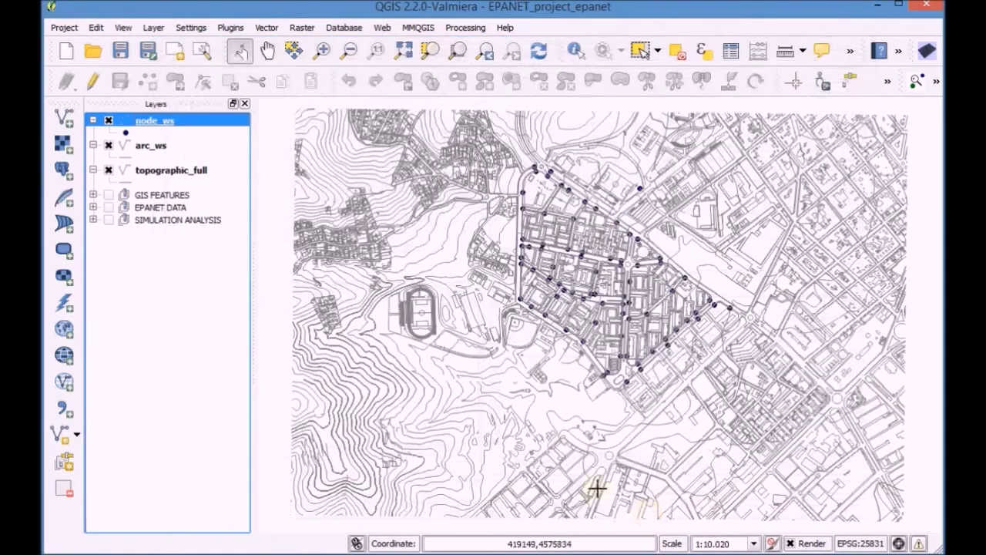
- Style the arc_ws simple line green (RGB 0, 170, 0) with a 0,46 mm pen width
left_click_drag(135, 161, 133, 158)
double_click(133, 158)
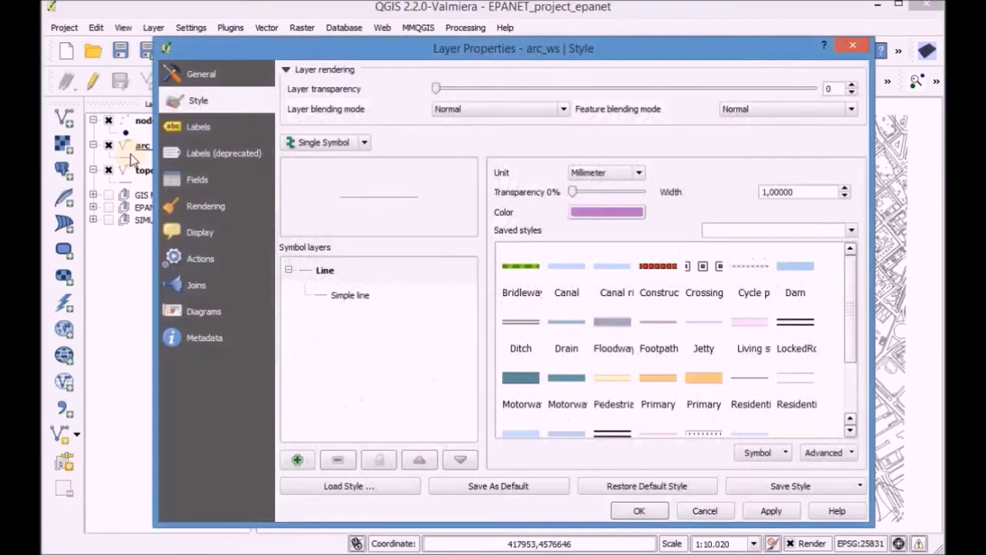
left_click(331, 295)
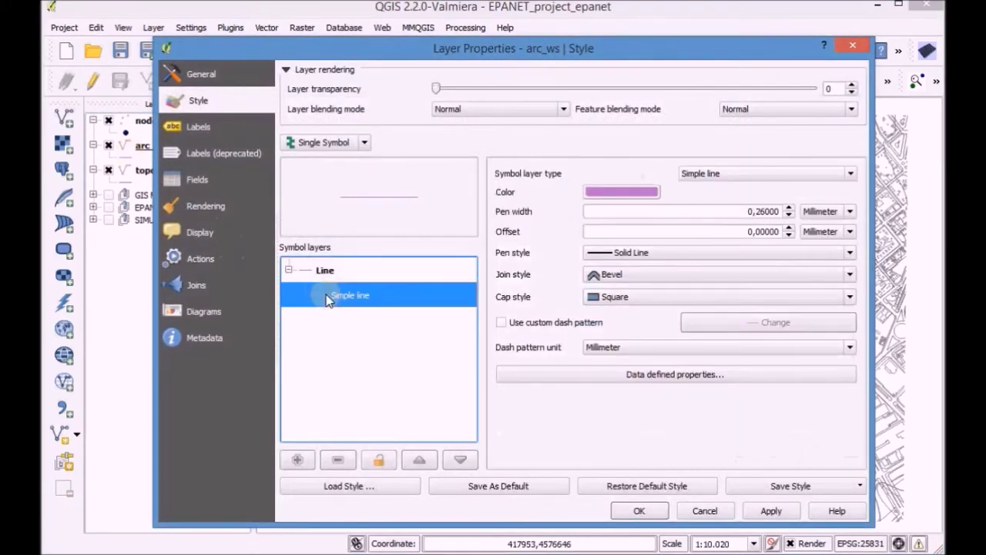
left_click(595, 191)
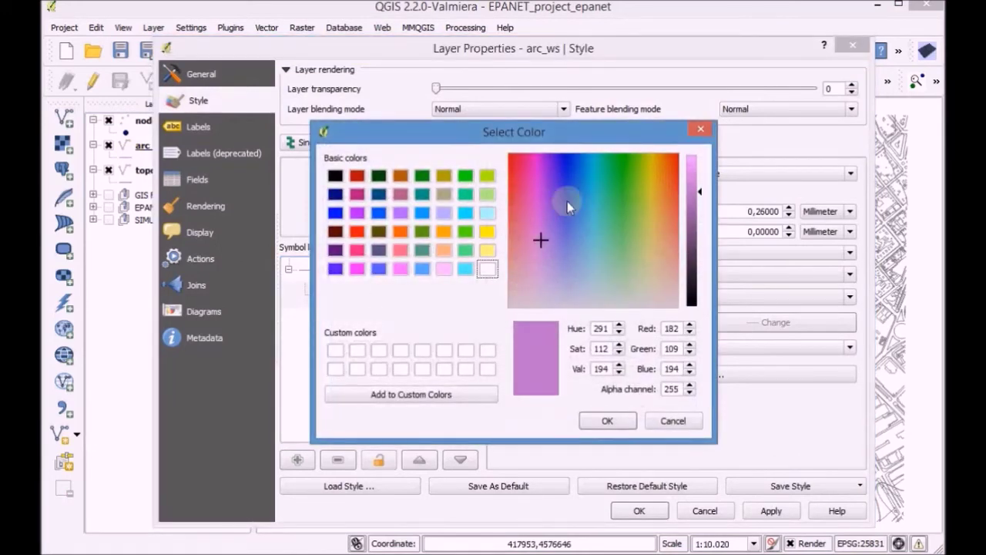
left_click(423, 176)
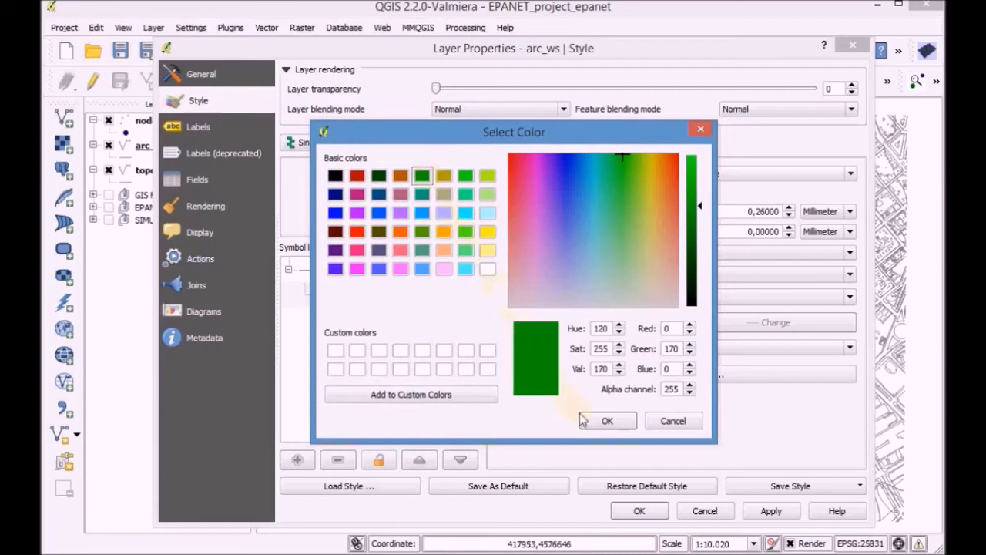
left_click(605, 419)
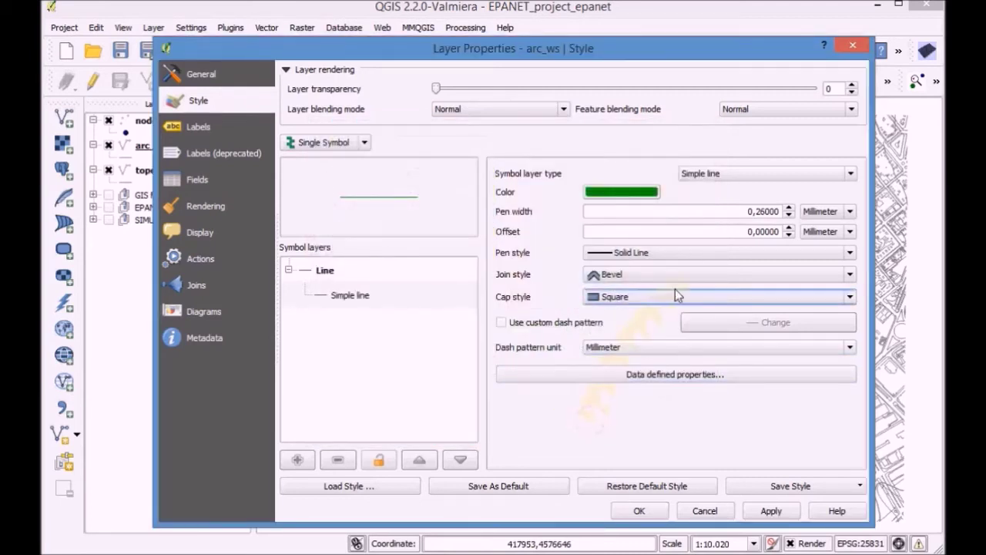
left_click(789, 208)
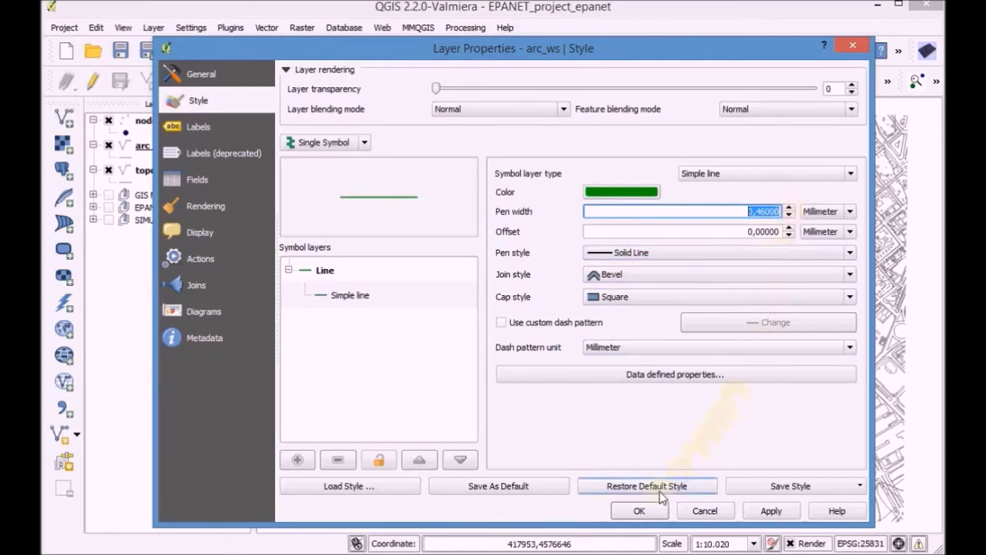
left_click(642, 510)
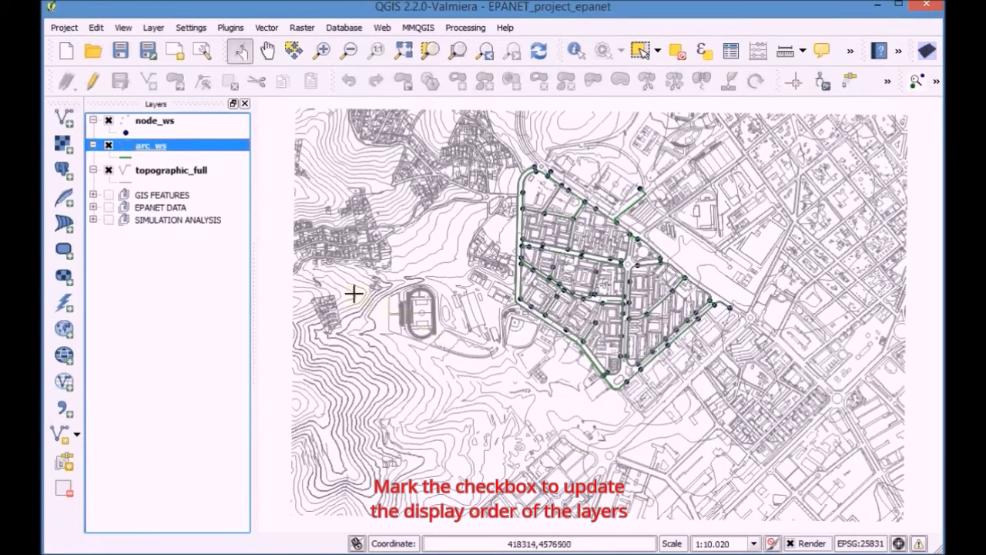
- Turn on Update Drawing Order from the Layers panel context menu
left_click(187, 260)
right_click(188, 261)
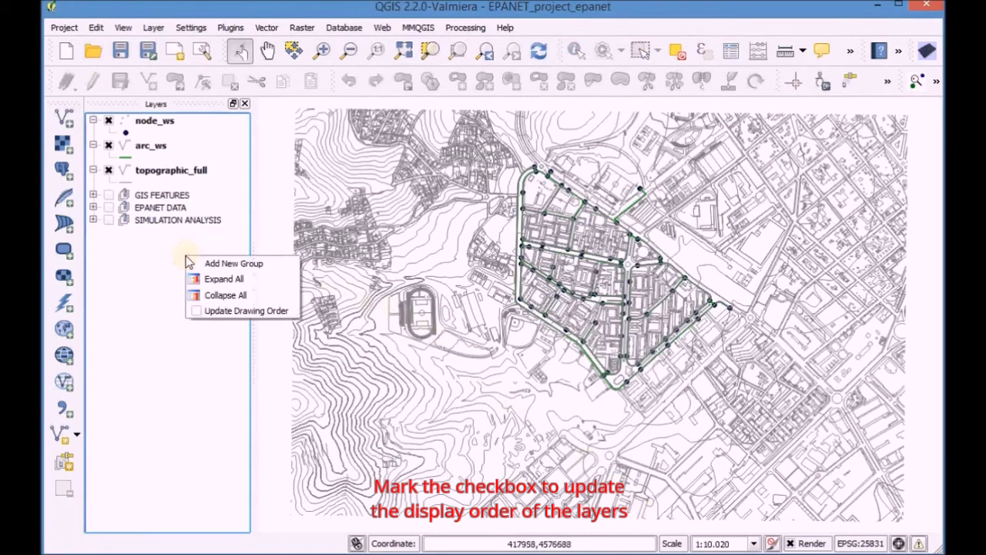
left_click(194, 313)
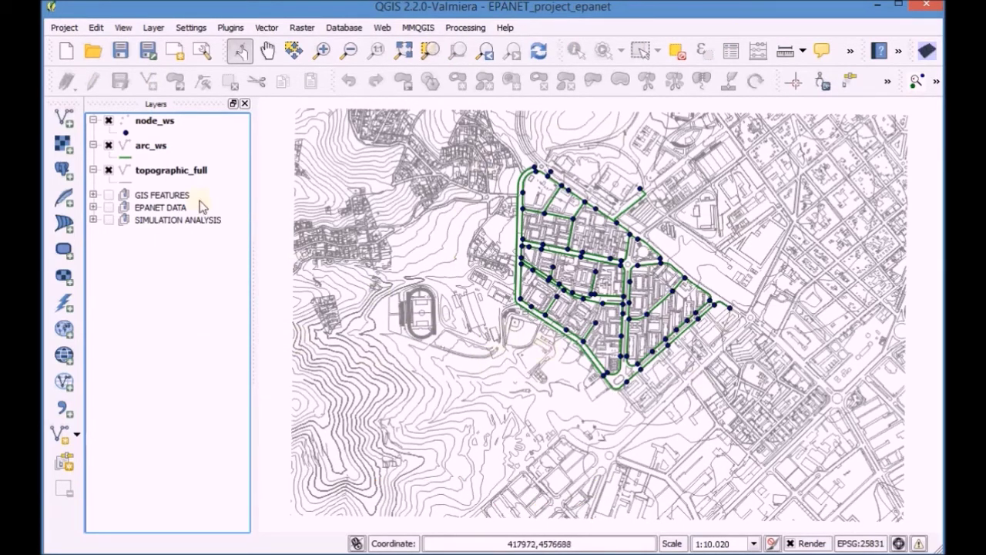
- Zoom to the arc_ws layer extent and make node_ws the current layer
right_click(146, 147)
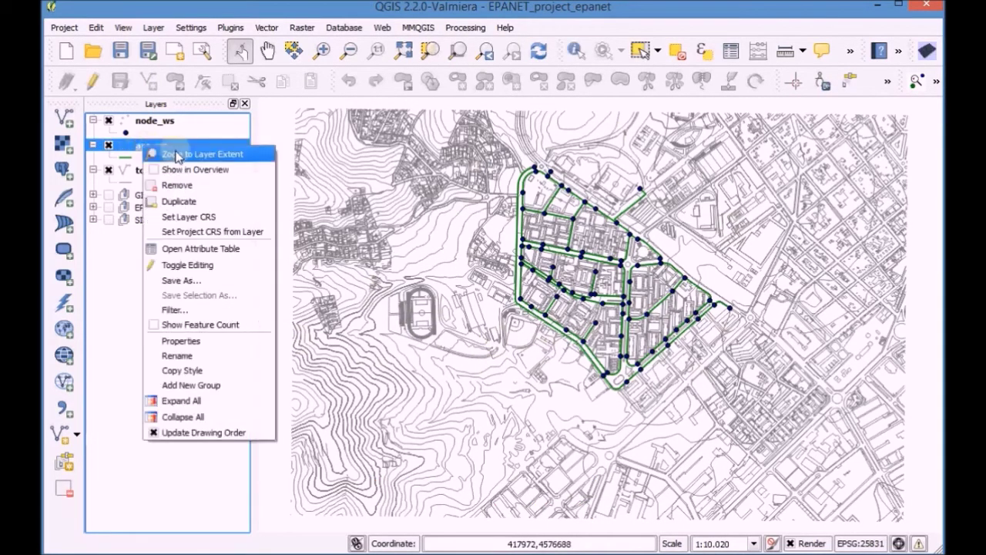
left_click(177, 155)
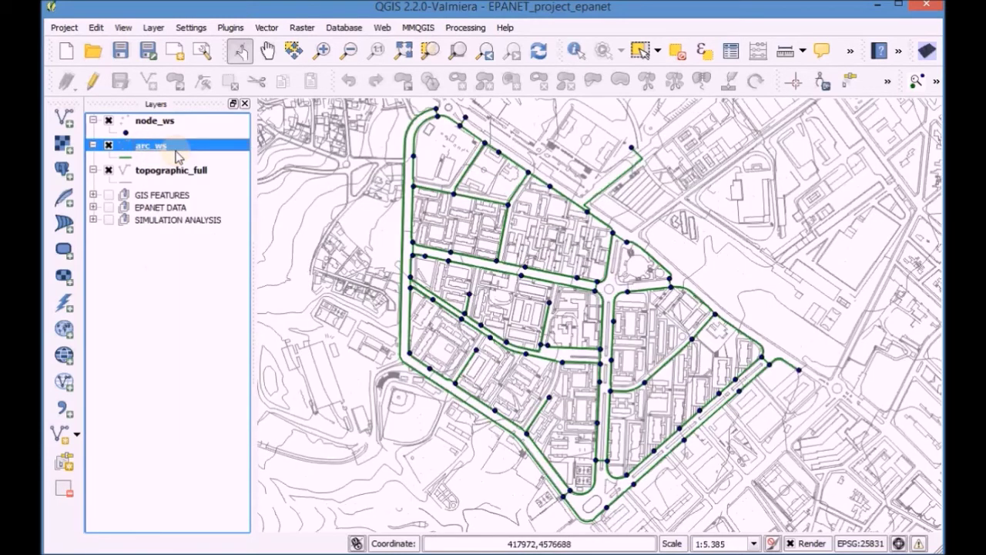
left_click(157, 123)
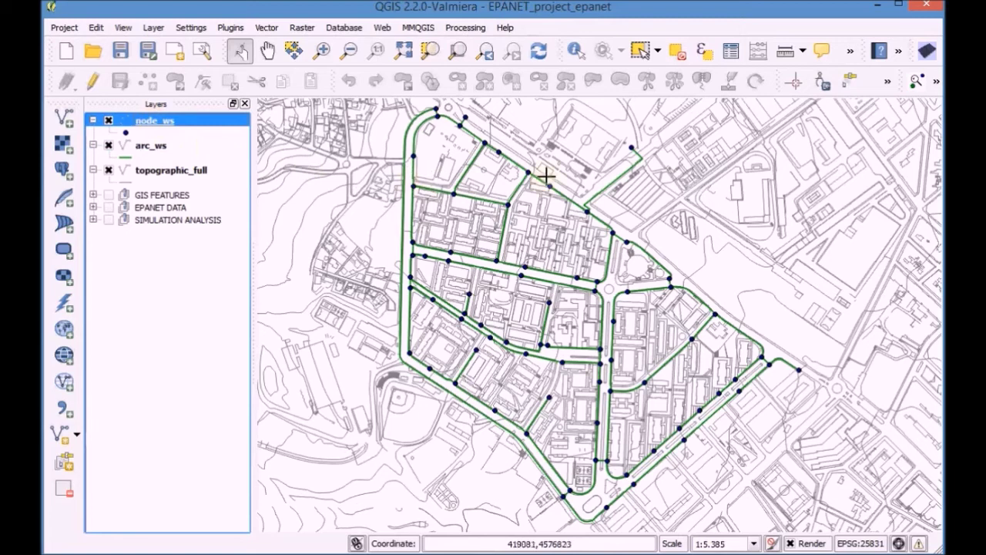
left_click(731, 51)
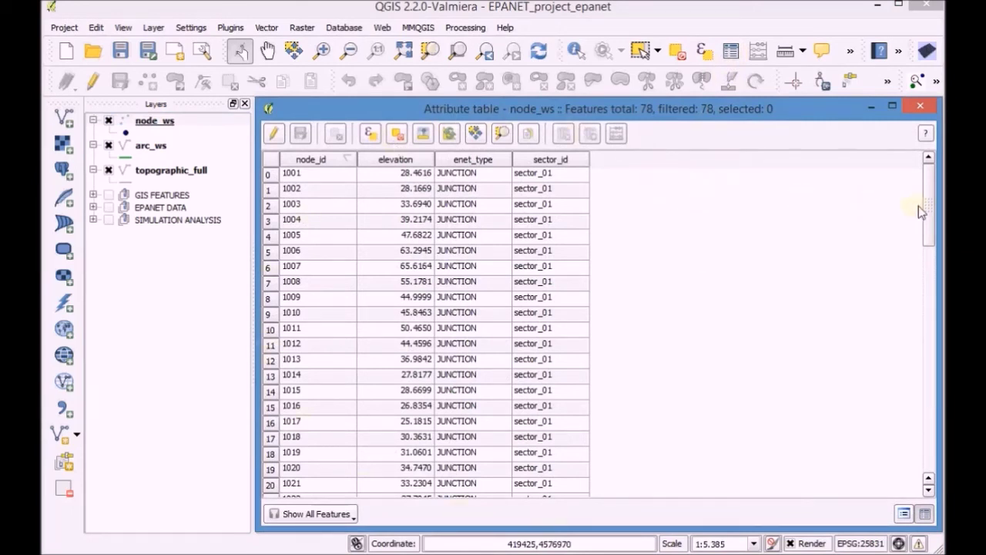
left_click_drag(921, 212, 918, 179)
left_click(919, 107)
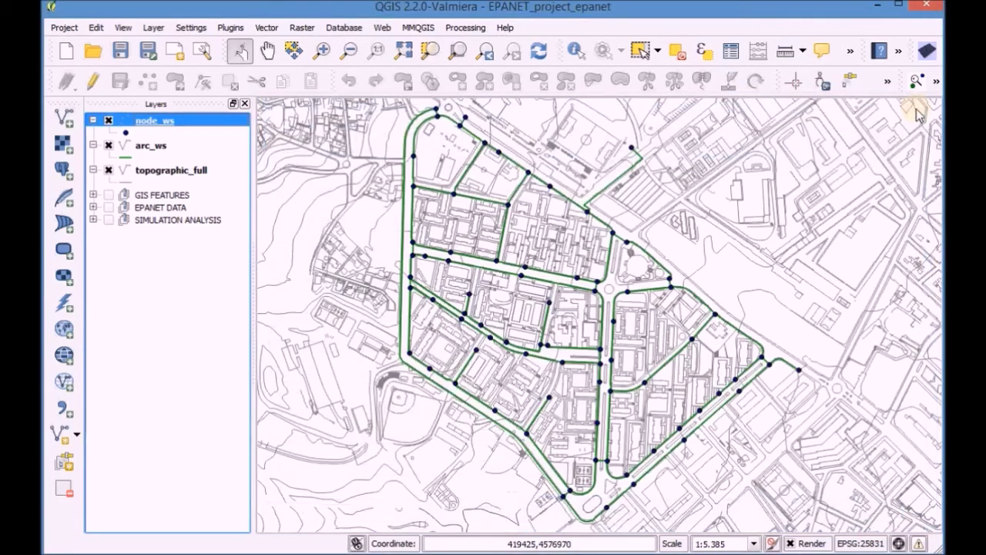
key("ctrl+shift+i")
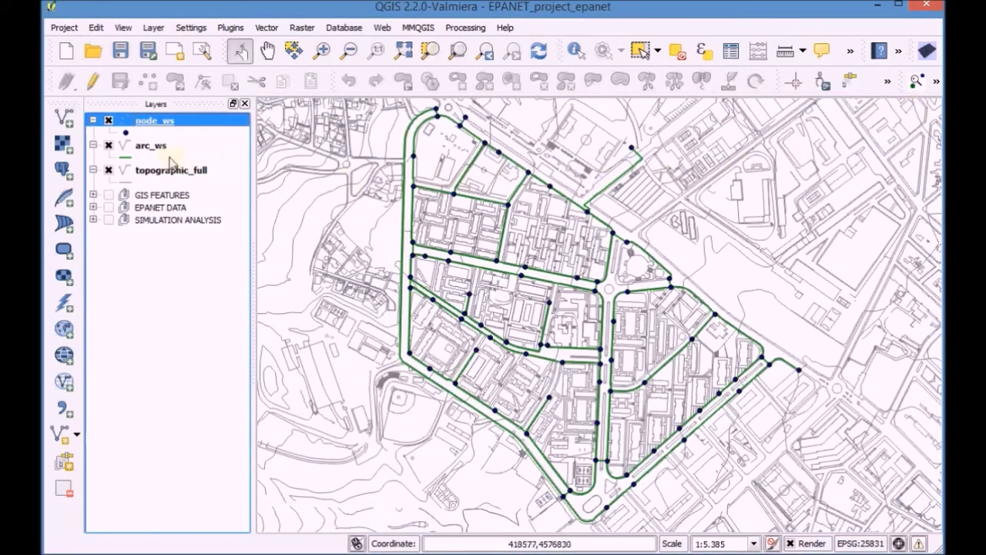
- Open the arc_ws attribute table showing its 90 pipes
left_click(151, 146)
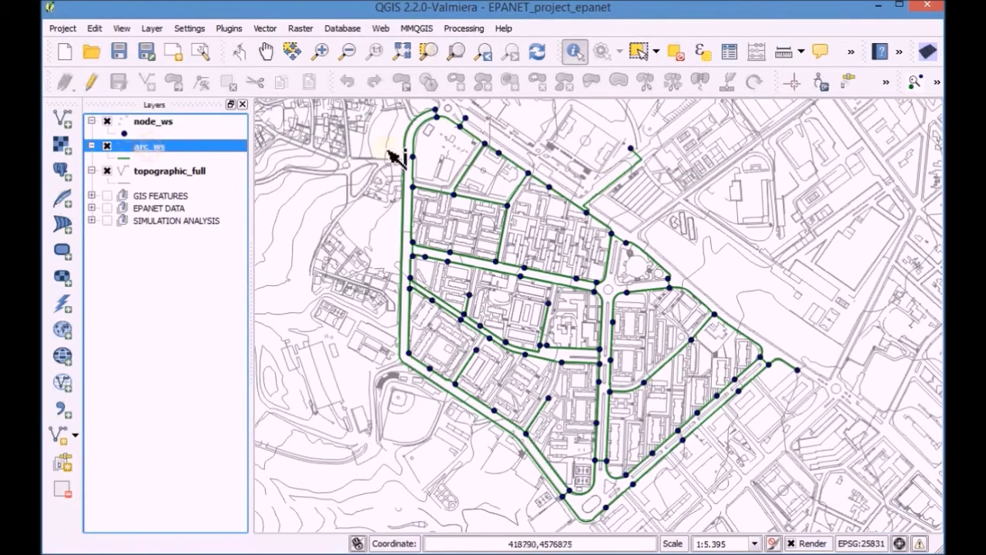
left_click(729, 53)
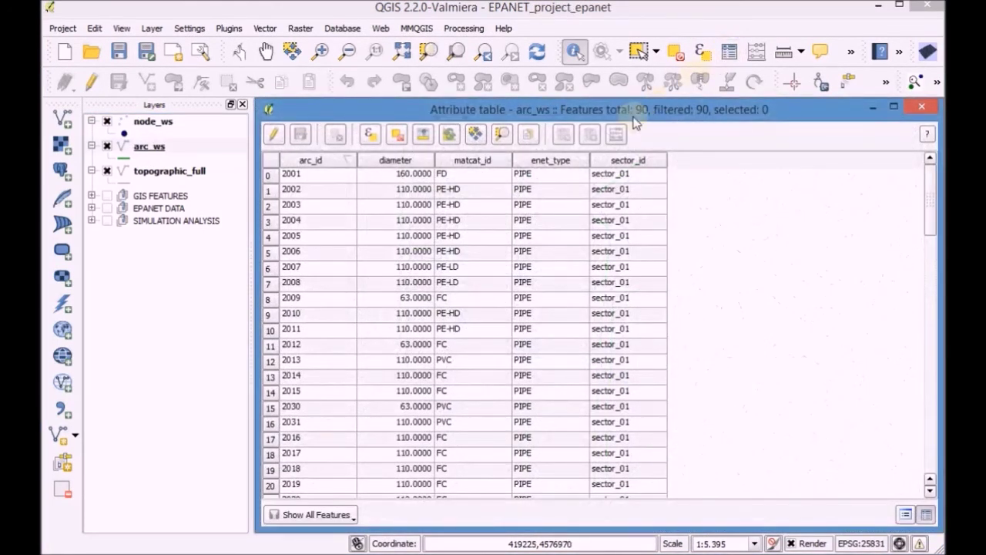